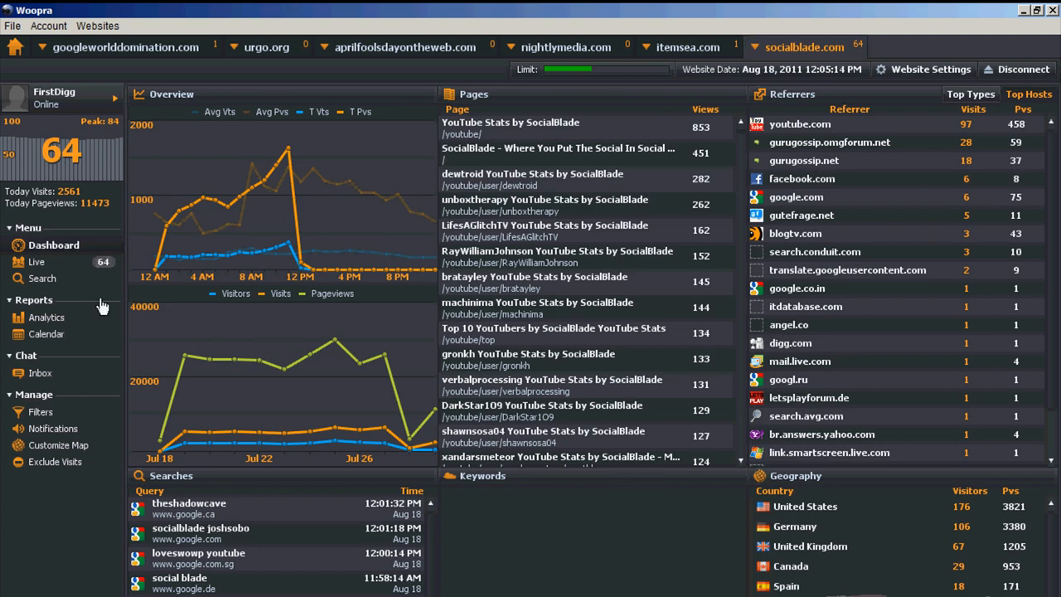
Switch Woopra from the Dashboard to the Live view of current socialblade.com visitors.
left_click(38, 262)
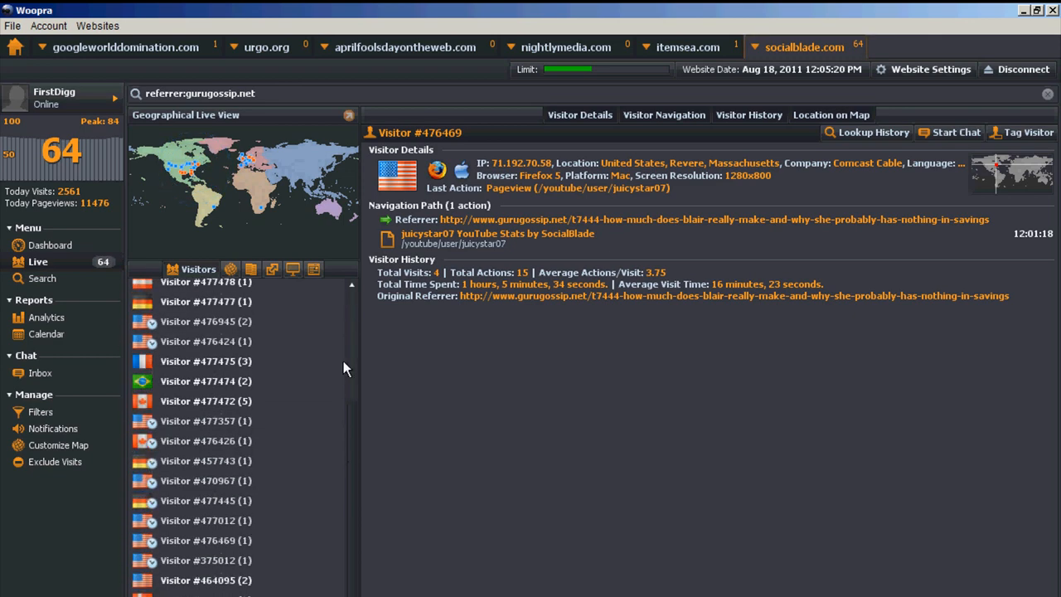
Group visitors by country, then by page, and filter to those on the /youtube/ page.
left_click(229, 270)
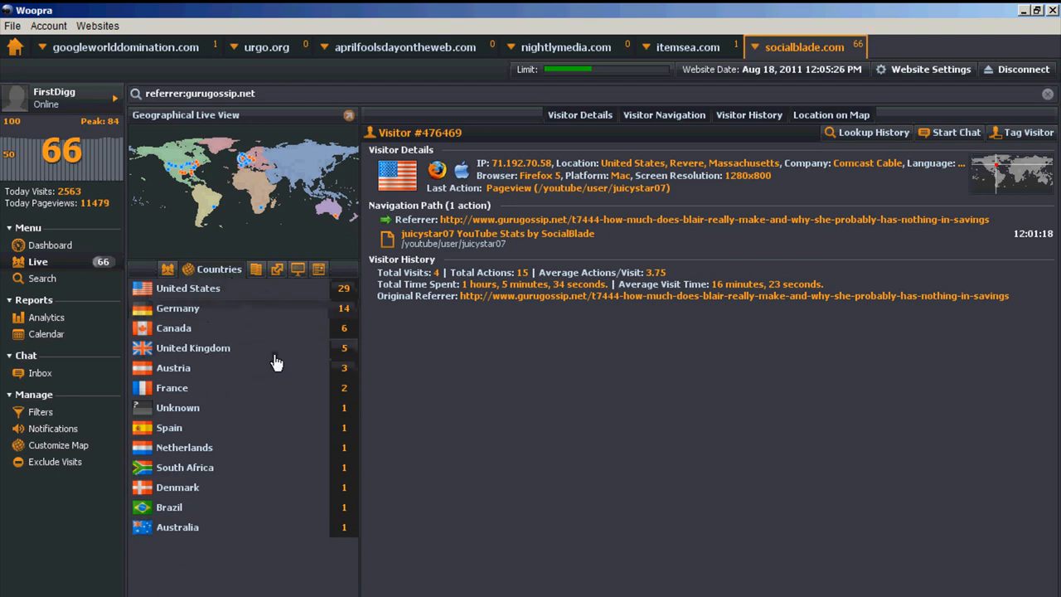
left_click(256, 270)
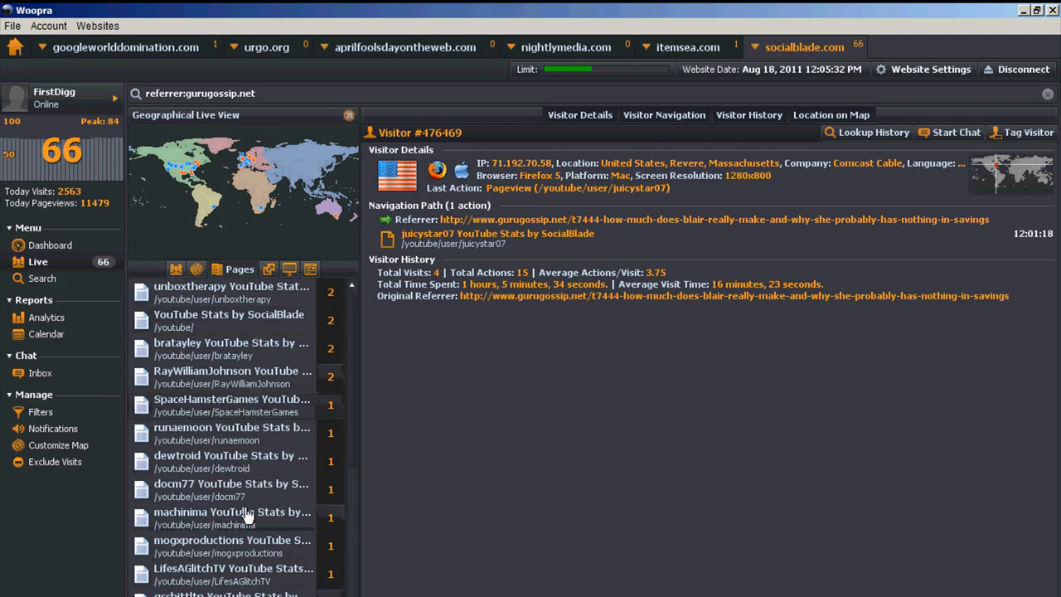
left_click(209, 325)
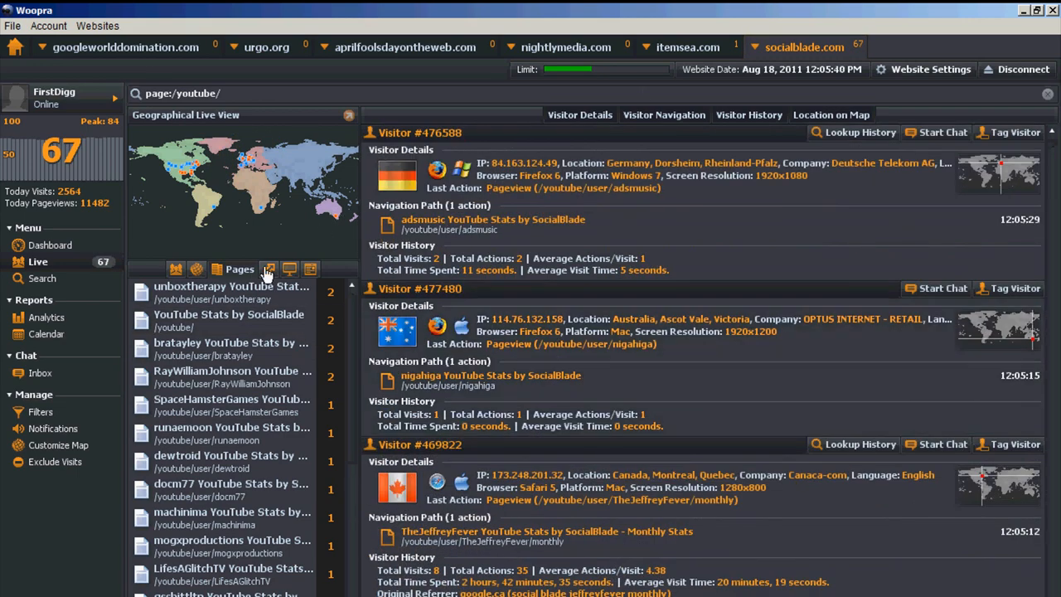
List referrers and step through youtube.com, google.co.uk, bing.com to the gurugossip.net visitor.
left_click(269, 270)
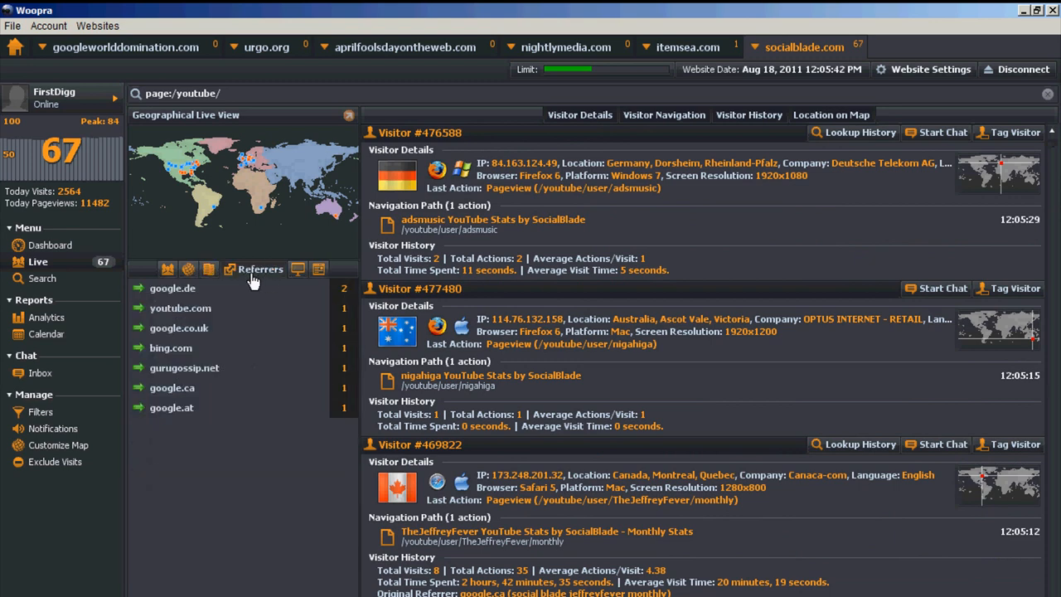
left_click(199, 307)
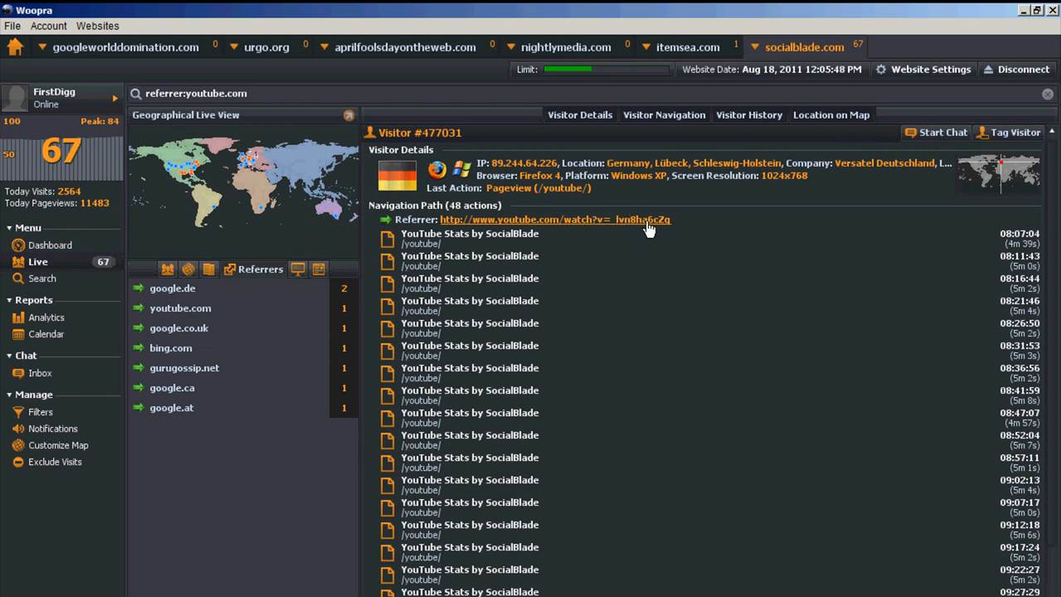
left_click(178, 327)
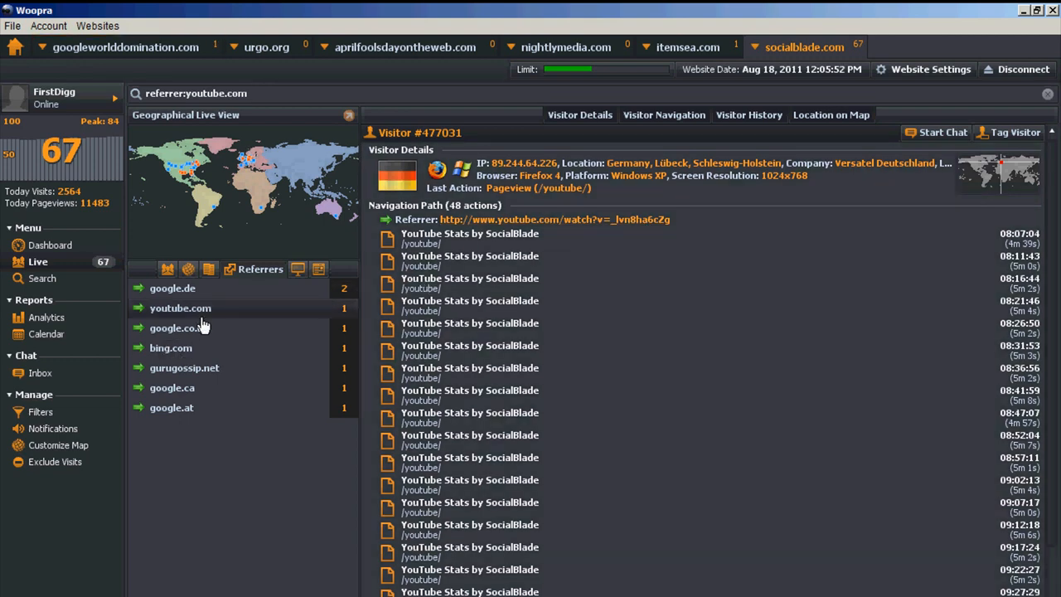
left_click(180, 308)
left_click(171, 347)
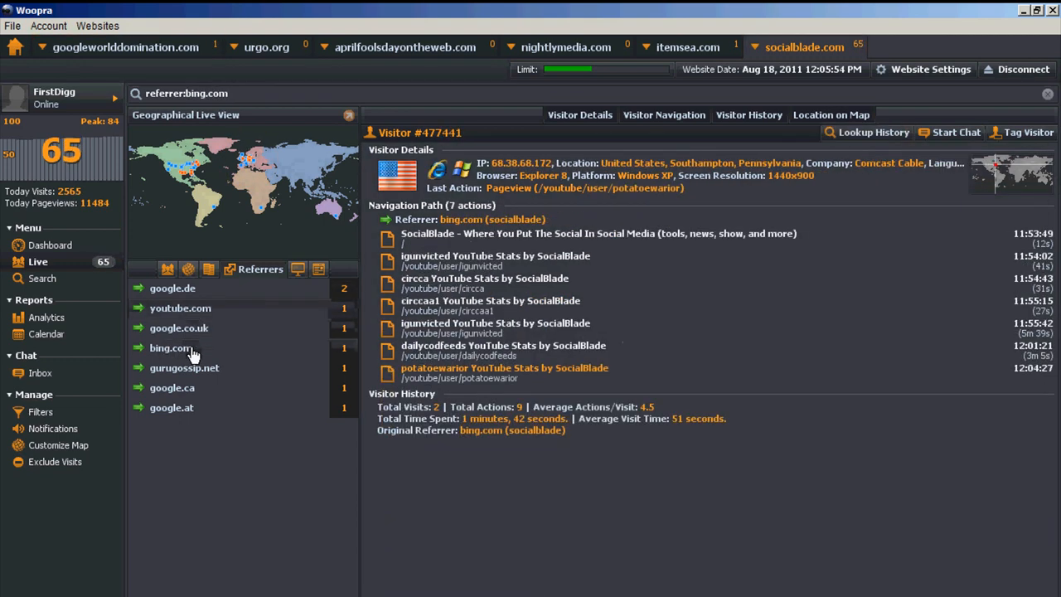
left_click(184, 368)
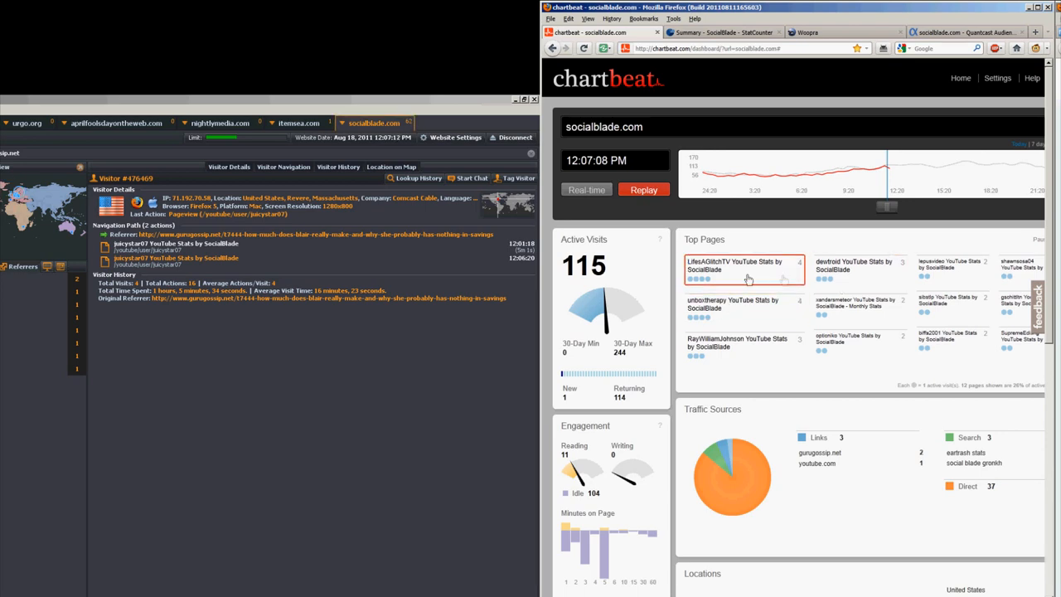
scroll(804, 230, "down", 2)
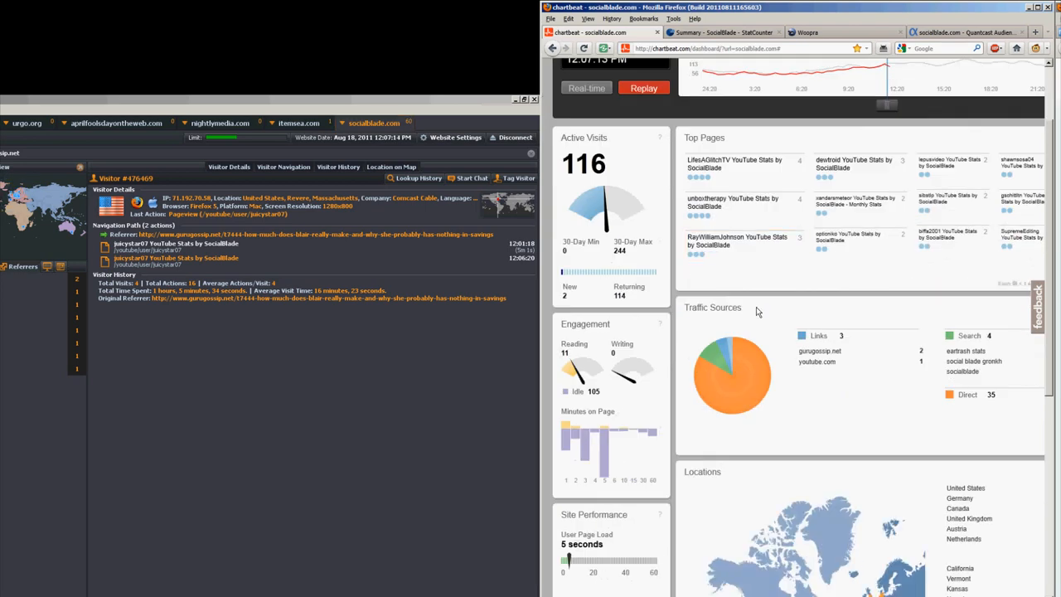
scroll(804, 230, "down", 1)
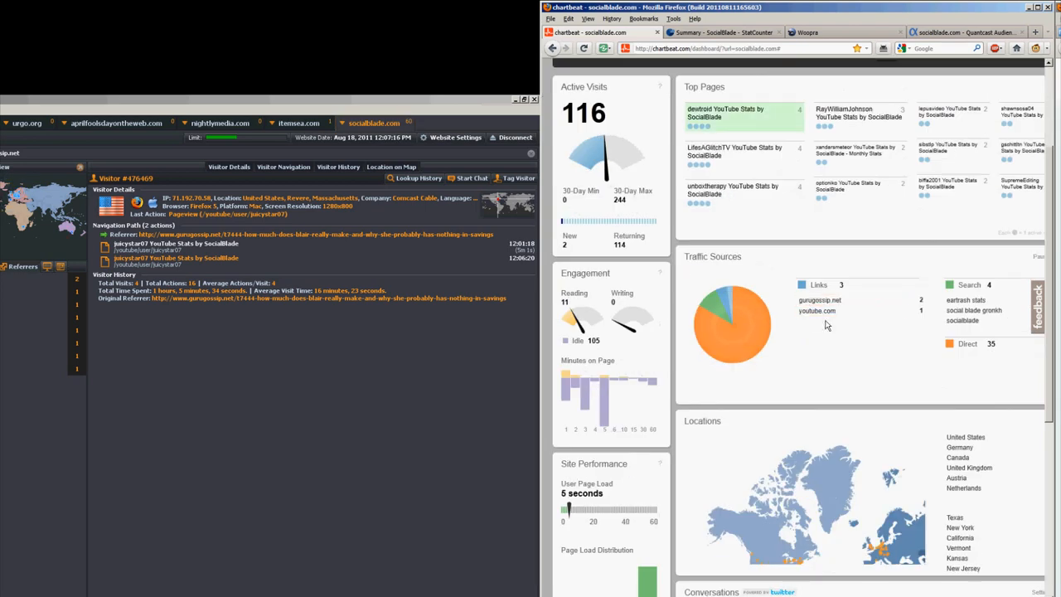
scroll(818, 329, "up", 3)
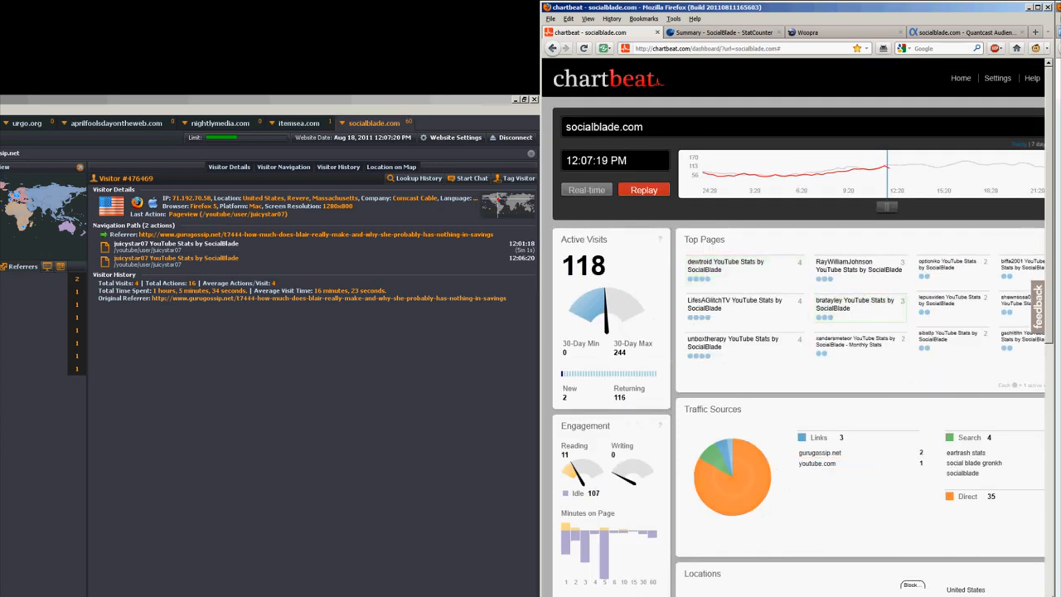
left_click(818, 465)
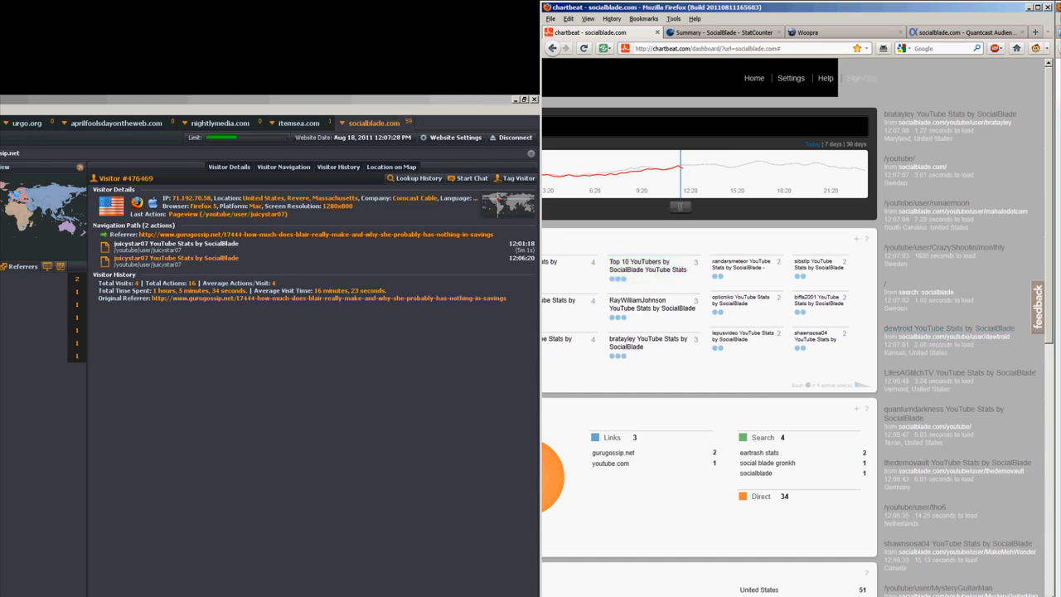
scroll(796, 473, "left", 2)
left_click(794, 463)
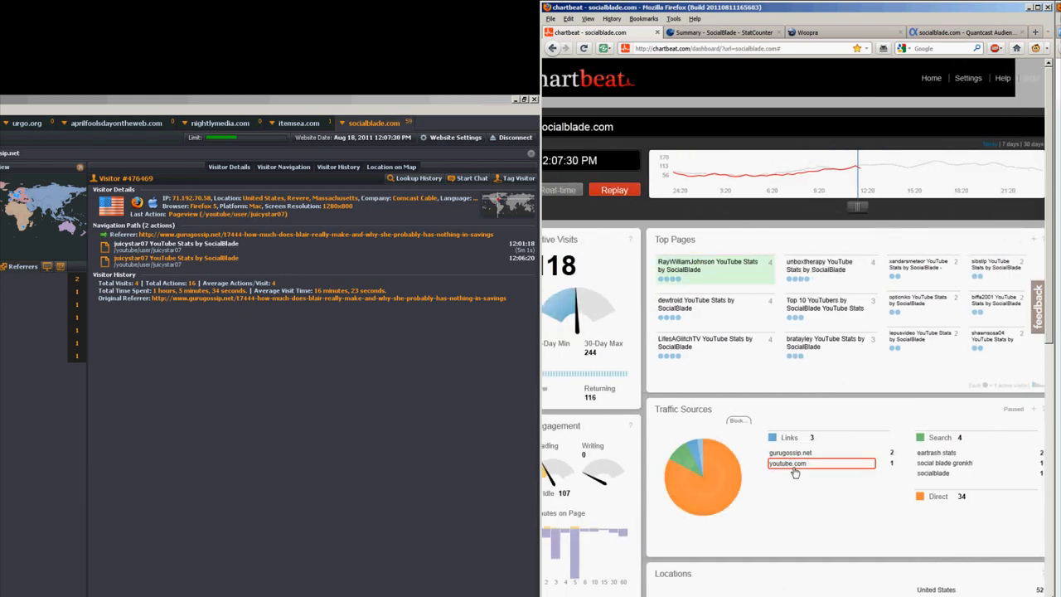
scroll(827, 497, "down", 3)
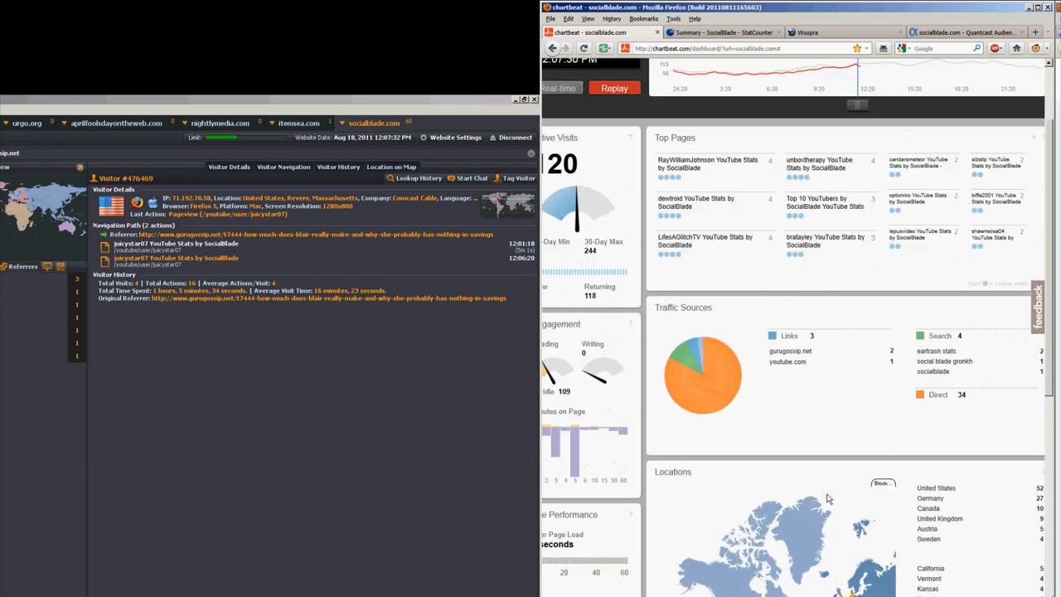
scroll(746, 497, "left", 1)
scroll(656, 494, "down", 3)
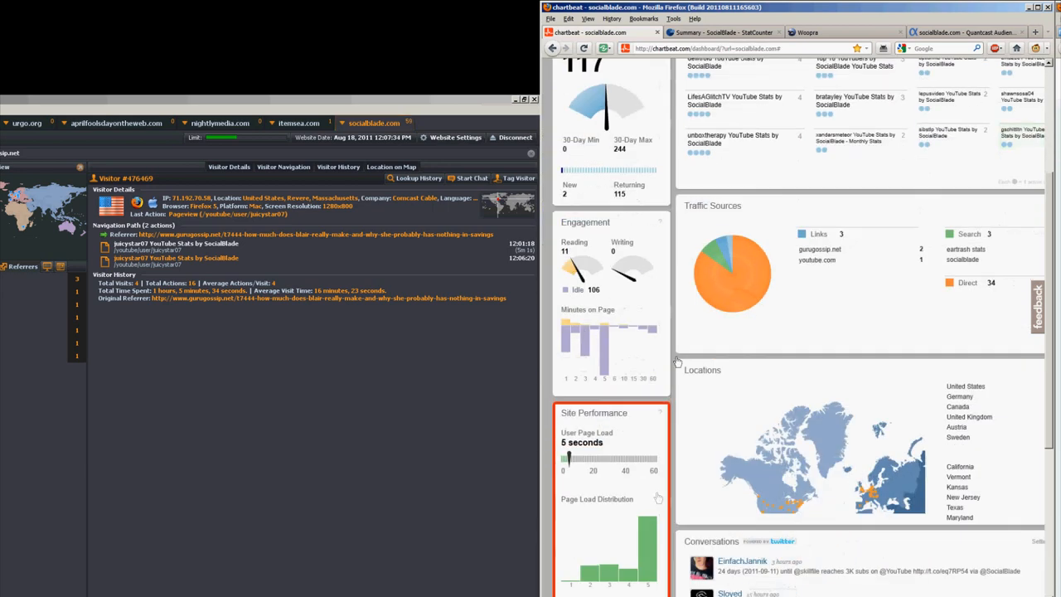
scroll(657, 373, "down", 3)
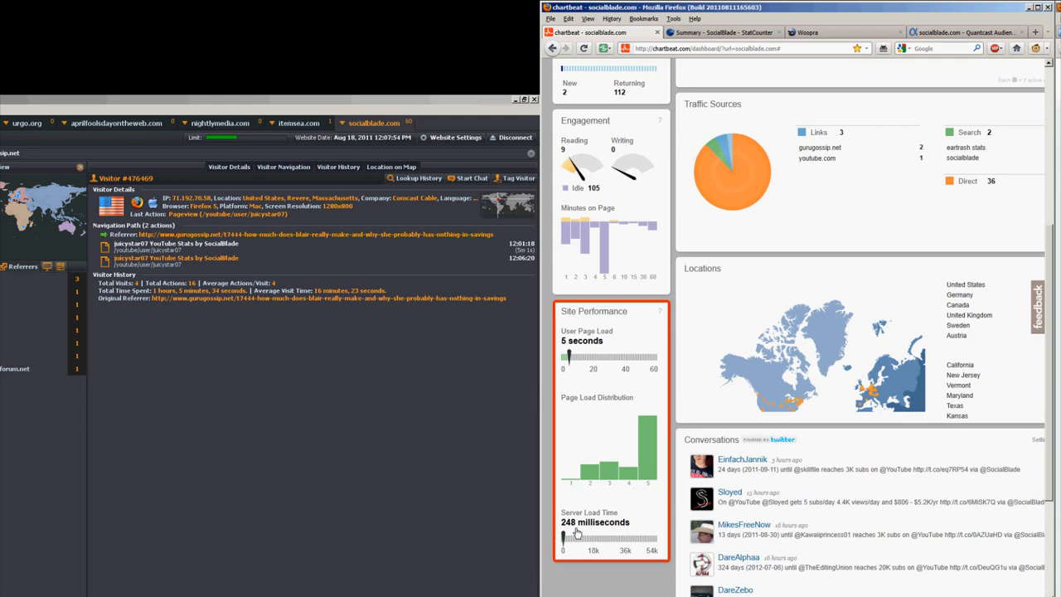
scroll(546, 514, "up", 5)
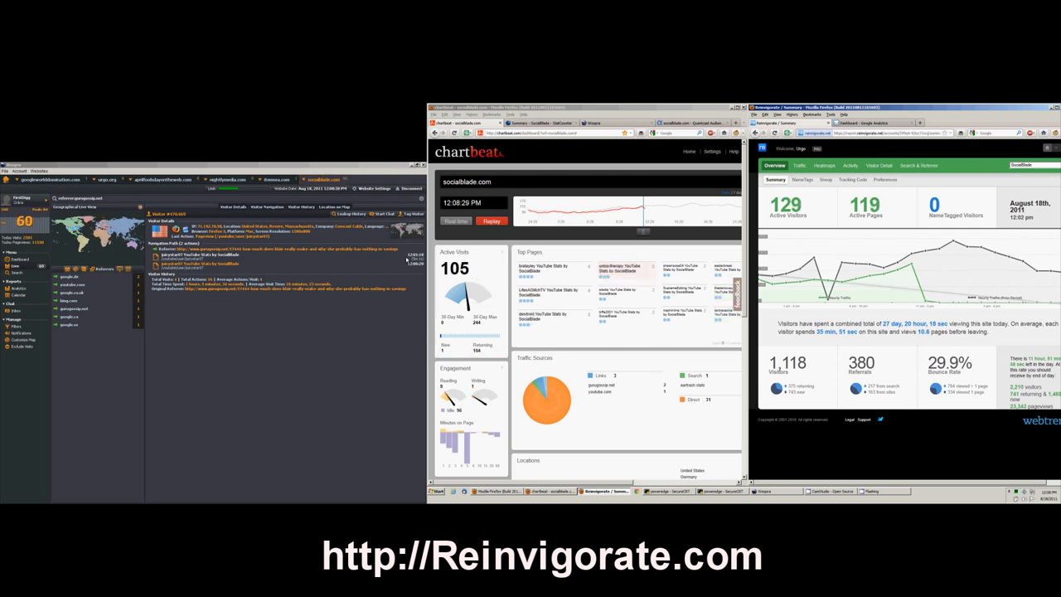
Focus the middle Chartbeat window between Woopra and the Reinvigorate overview.
left_click(343, 183)
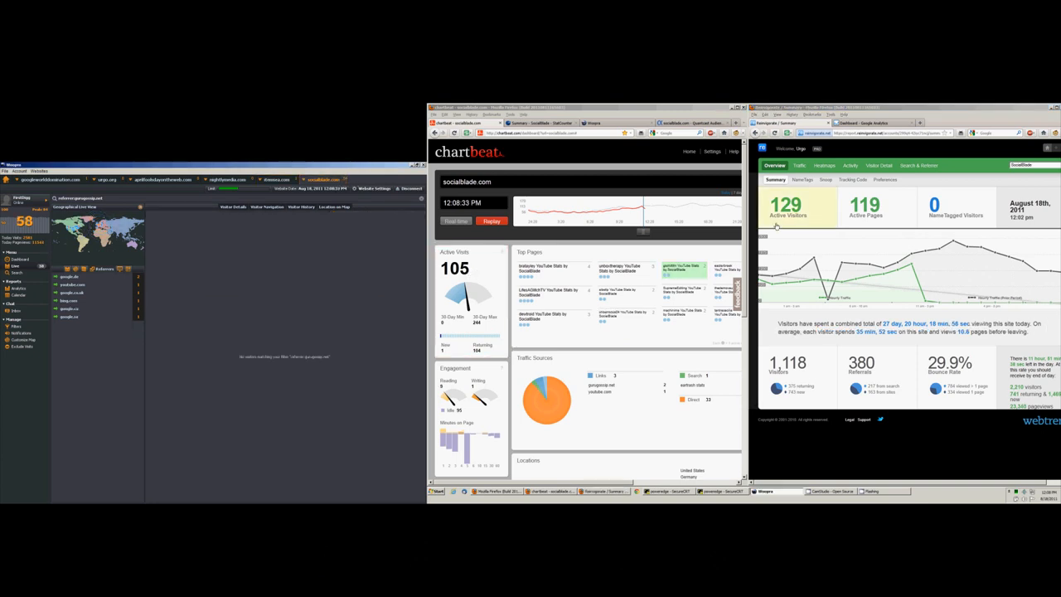
mouse_move(864, 206)
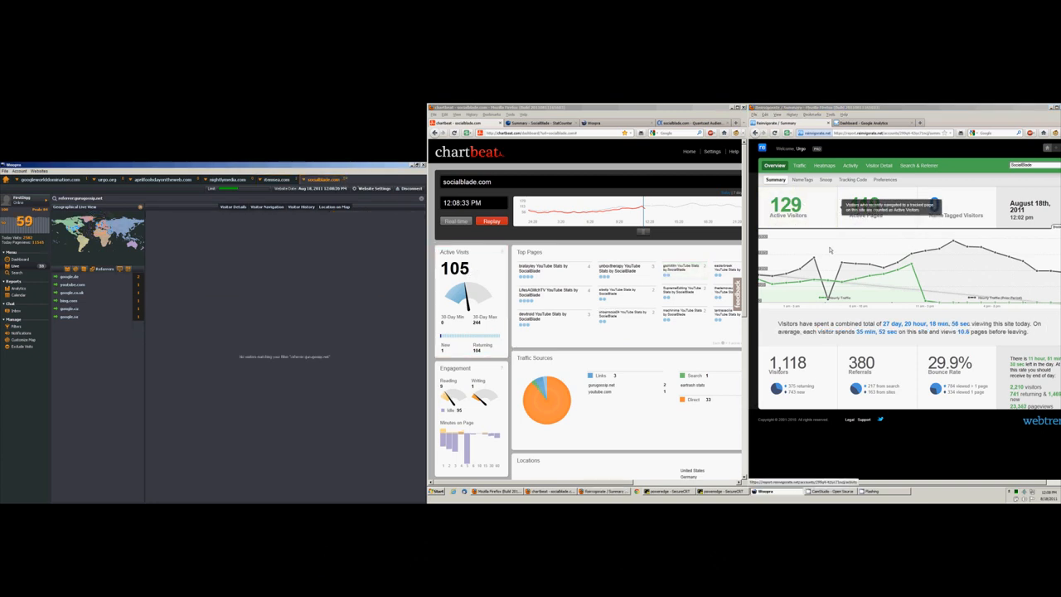
Review Reinvigorate's active visitors, recent visitors and recent referrers, then return to Summary.
left_click(853, 451)
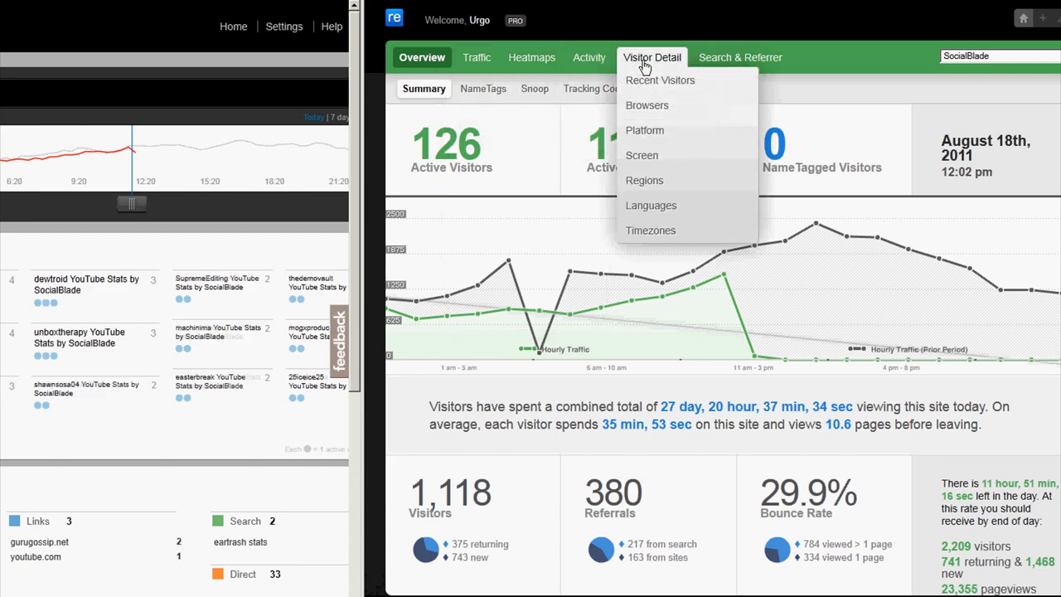
mouse_move(589, 57)
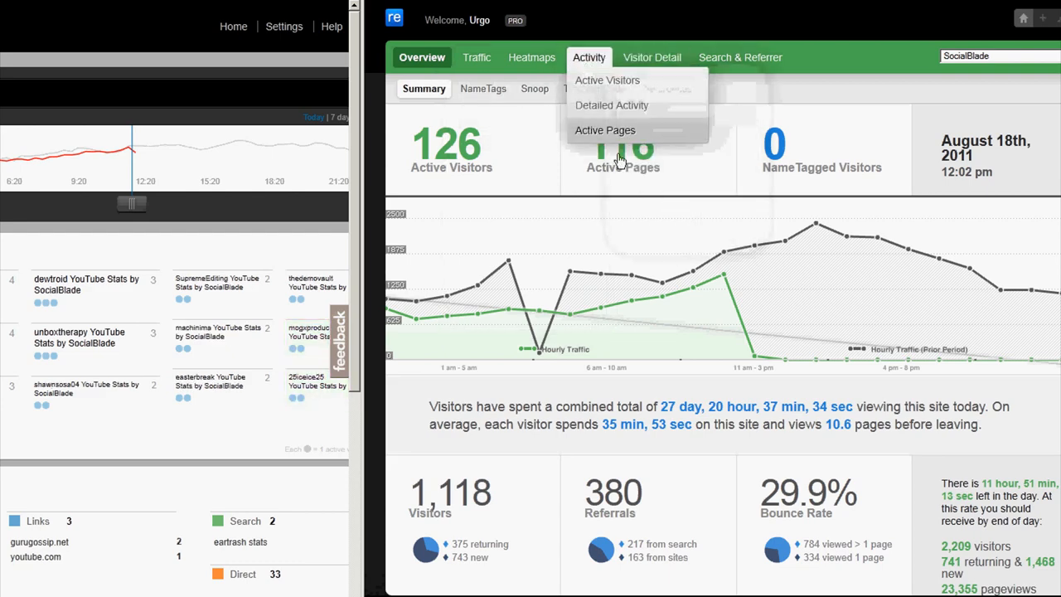
left_click(587, 60)
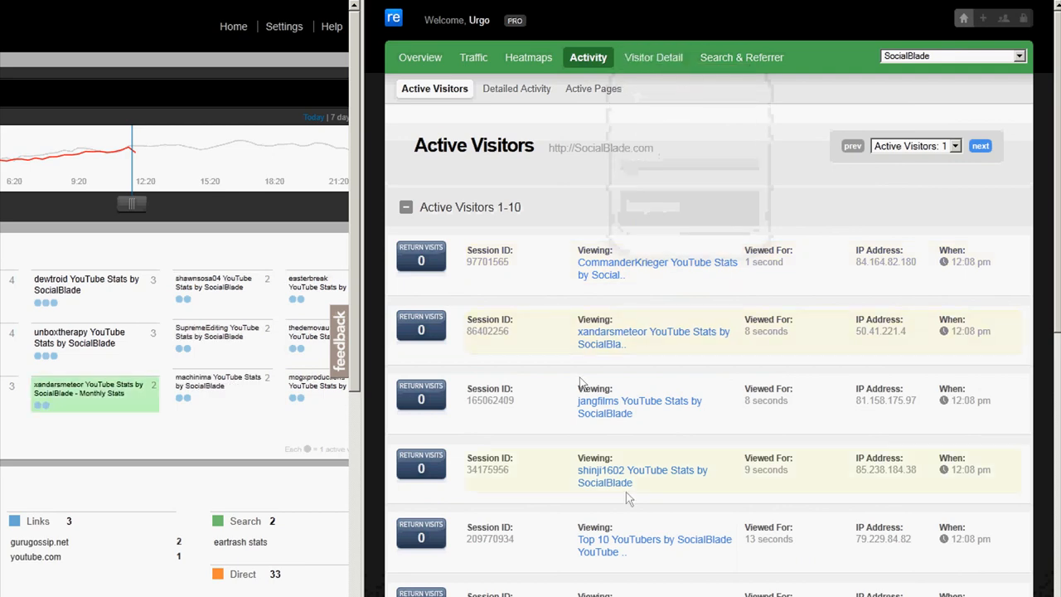
scroll(654, 445, "down", 1)
scroll(654, 446, "down", 2)
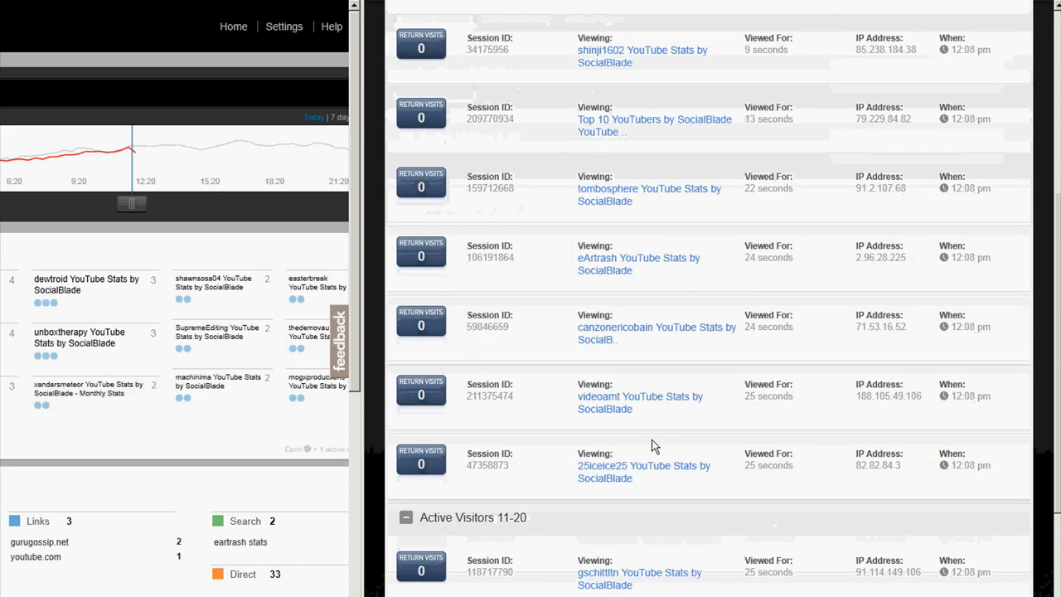
scroll(653, 445, "up", 4)
left_click(660, 81)
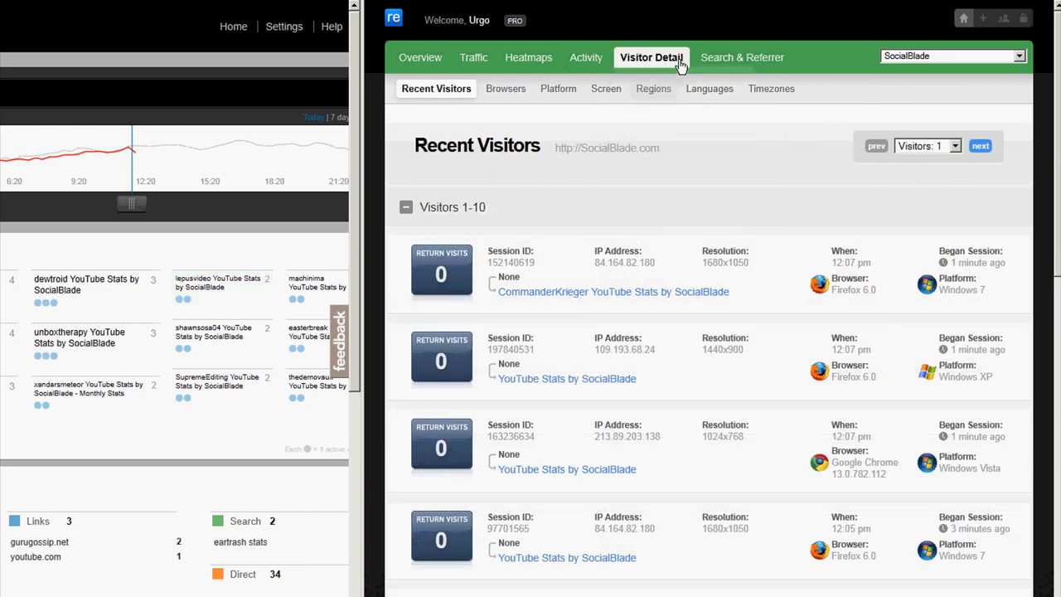
mouse_move(742, 57)
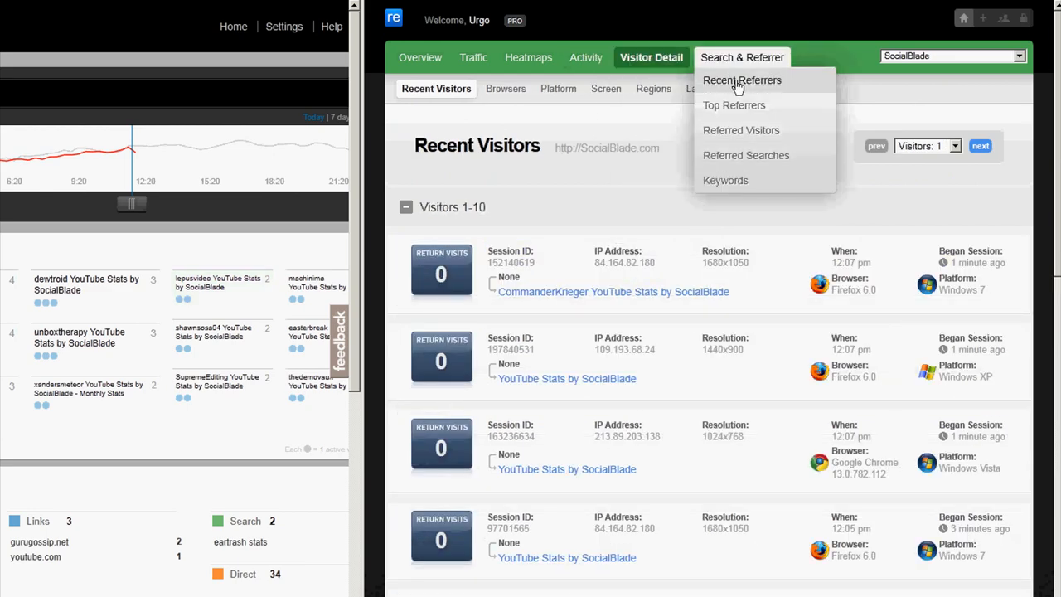
left_click(742, 81)
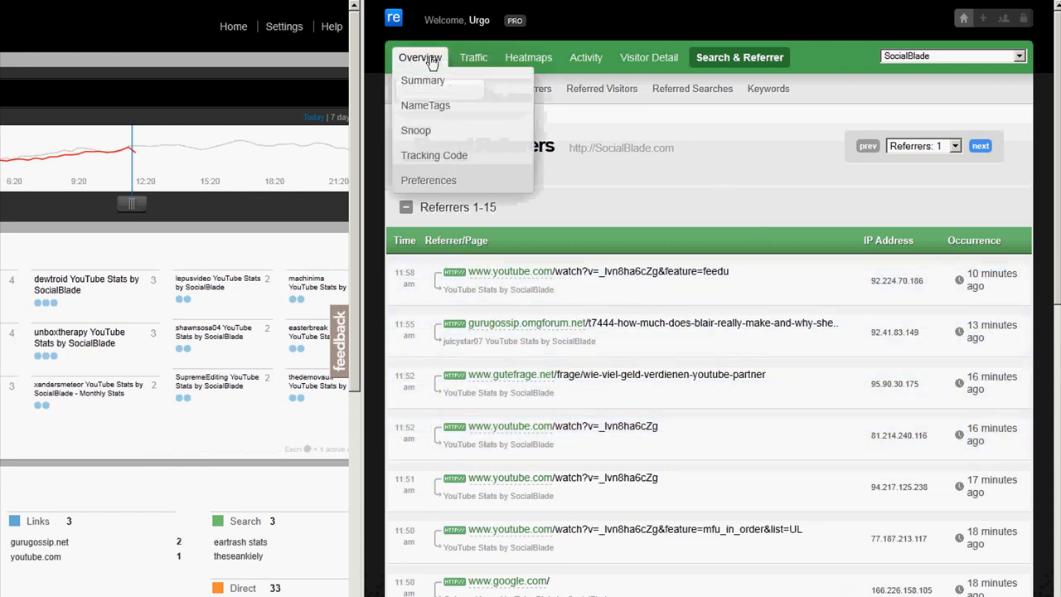
left_click(421, 58)
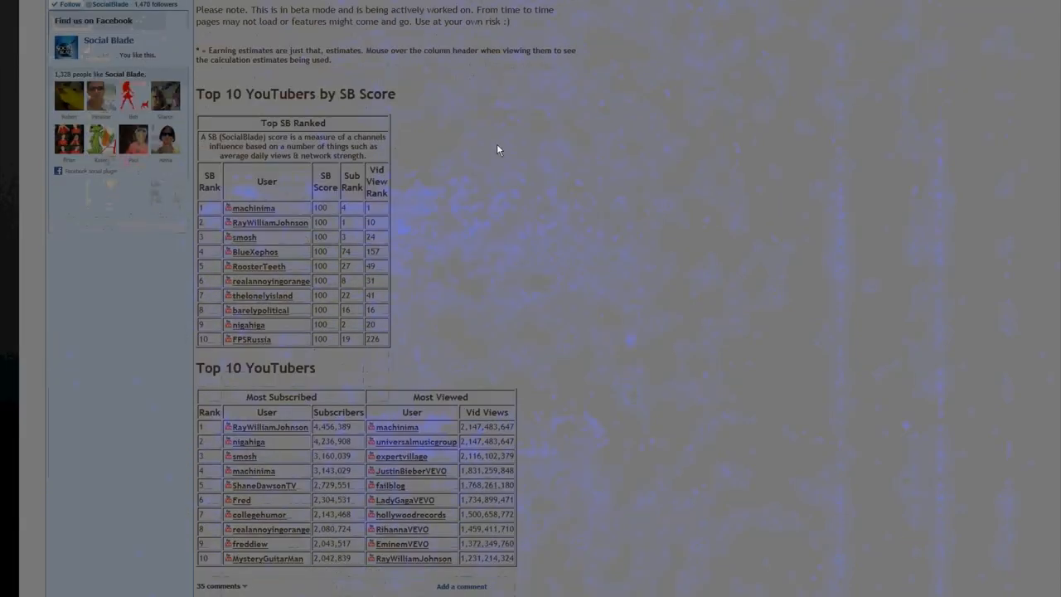
scroll(440, 290, "down", 4)
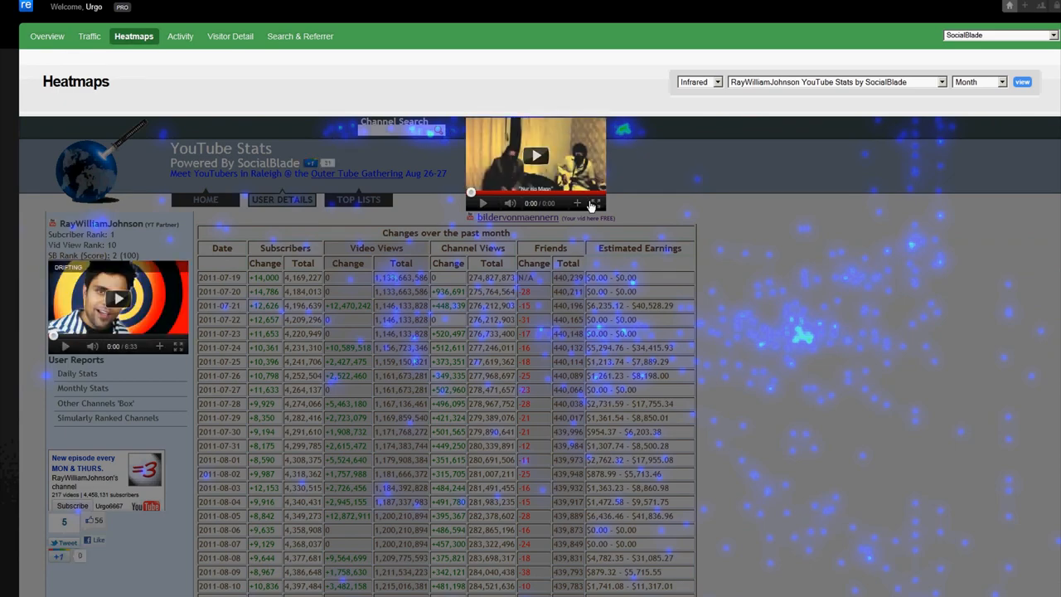
scroll(791, 270, "down", 2)
scroll(791, 282, "down", 2)
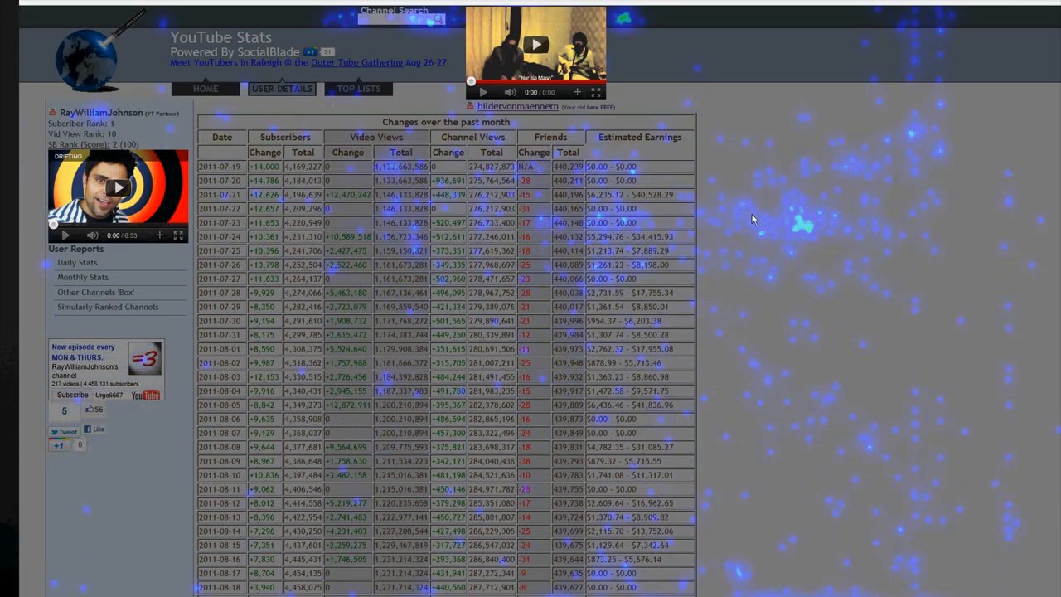
scroll(751, 220, "down", 3)
scroll(775, 287, "down", 3)
scroll(588, 335, "down", 1)
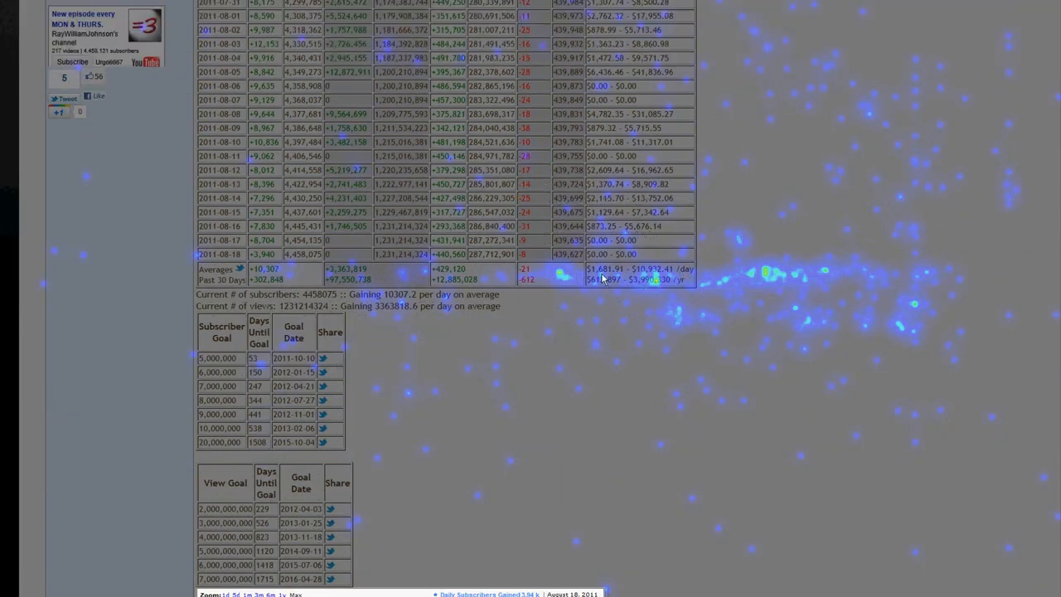
scroll(630, 296, "down", 3)
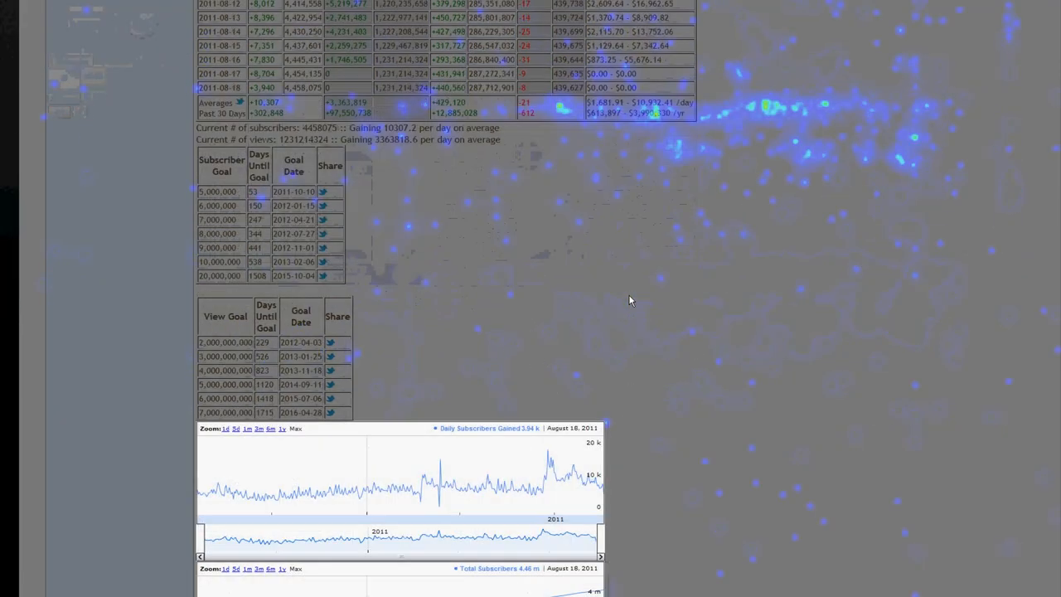
scroll(686, 327, "up", 10)
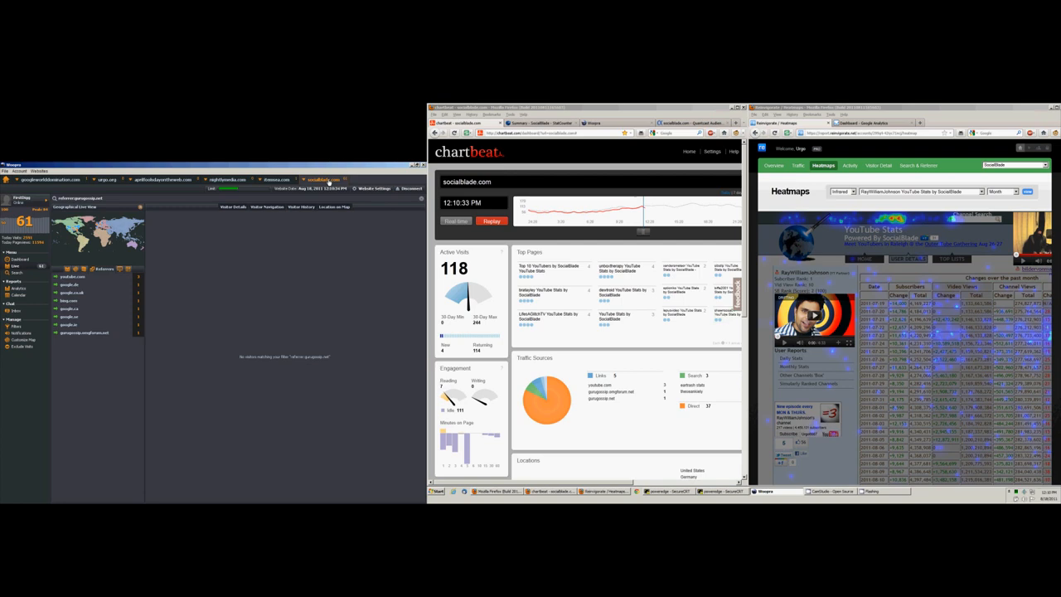
Check Google Analytics' 863,002 Pageviews and Chartbeat, ending back on the Reinvigorate summary.
left_click(772, 165)
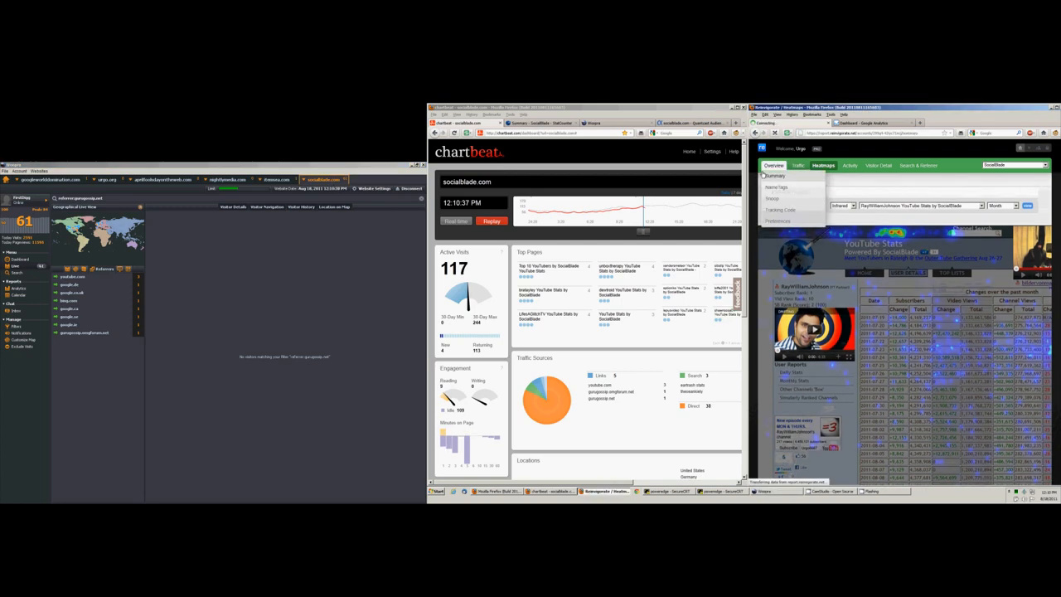
left_click(862, 122)
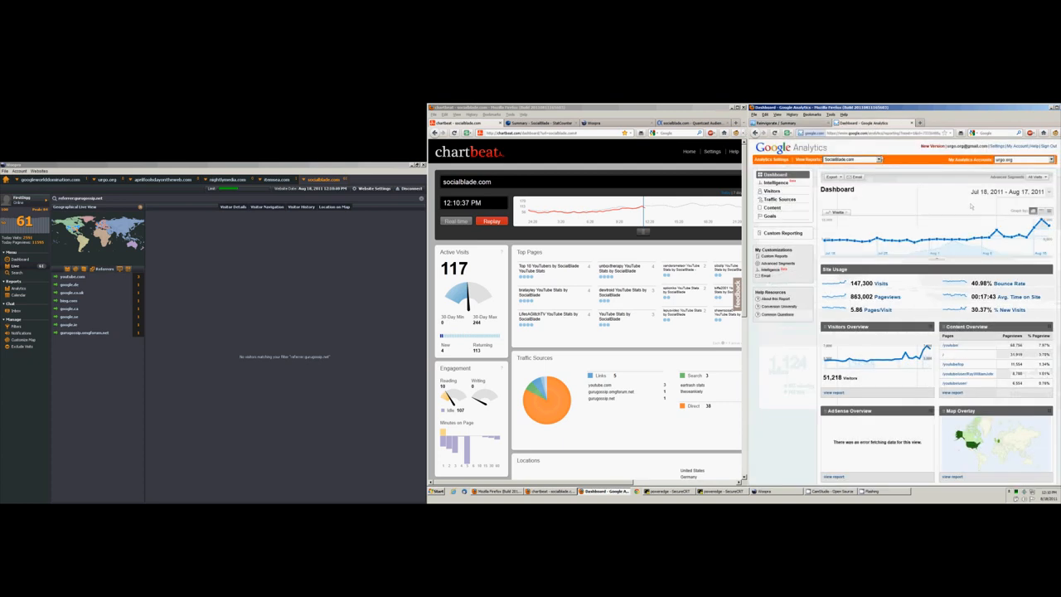
left_click_drag(902, 297, 825, 297)
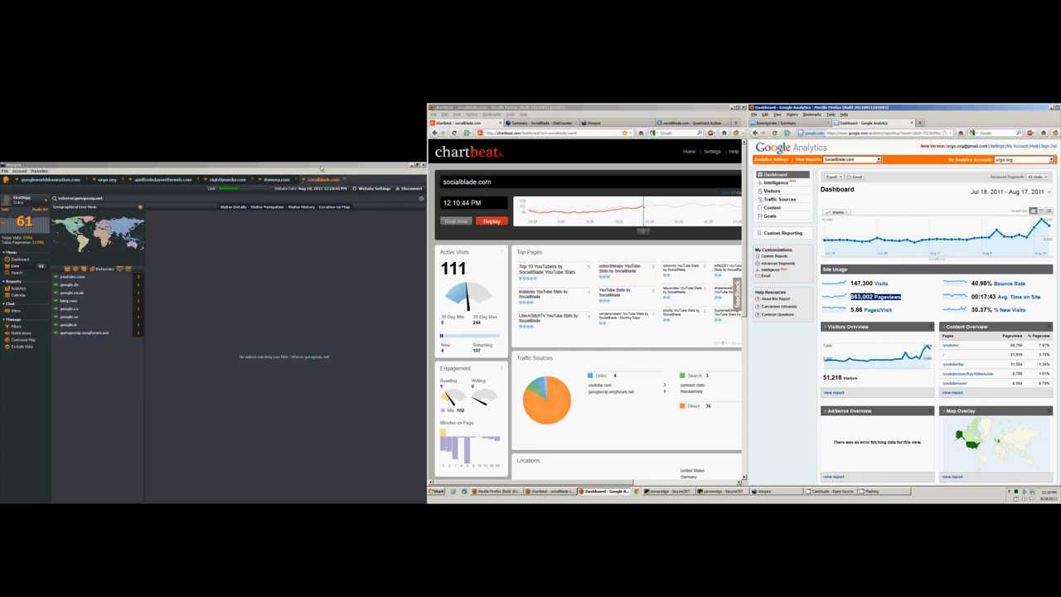
left_click(469, 287)
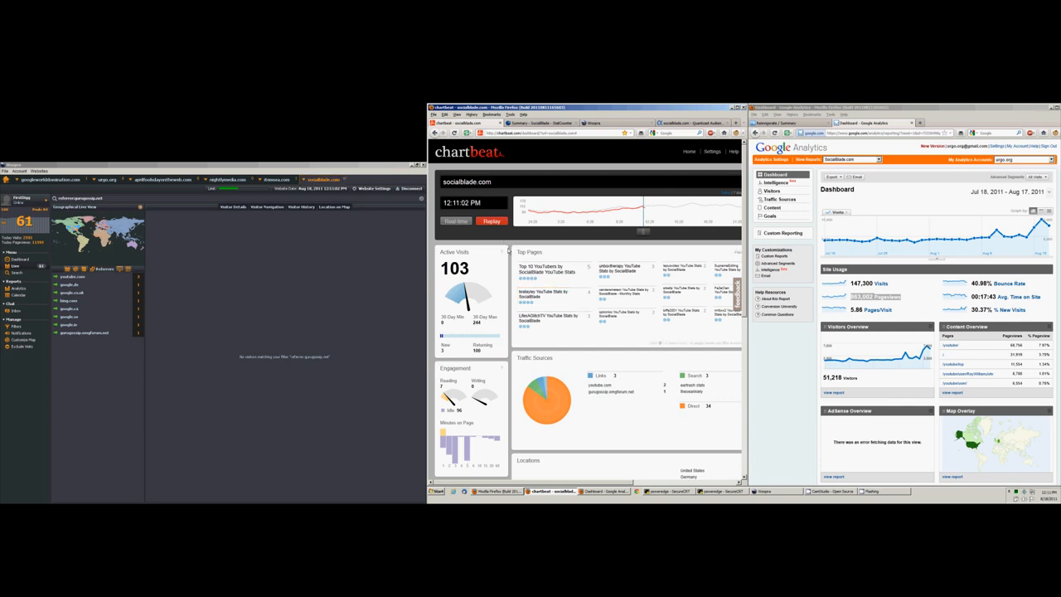
key("ctrl+Page_Up")
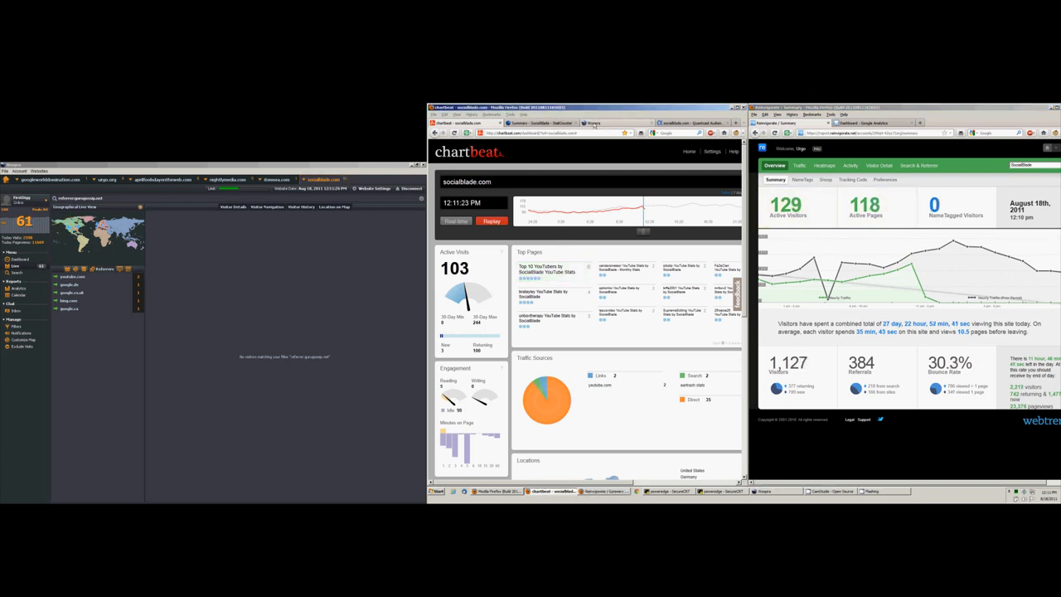
Connect Woopra live tracking for socialblade.com and bring up the StatCounter summary.
left_click(593, 123)
left_click(672, 227)
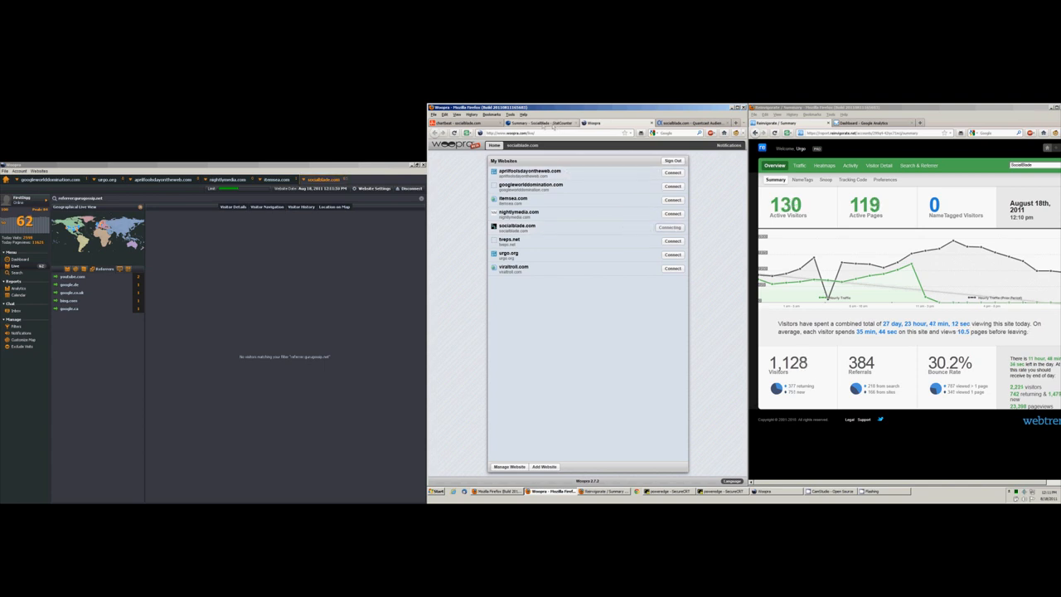
left_click(547, 124)
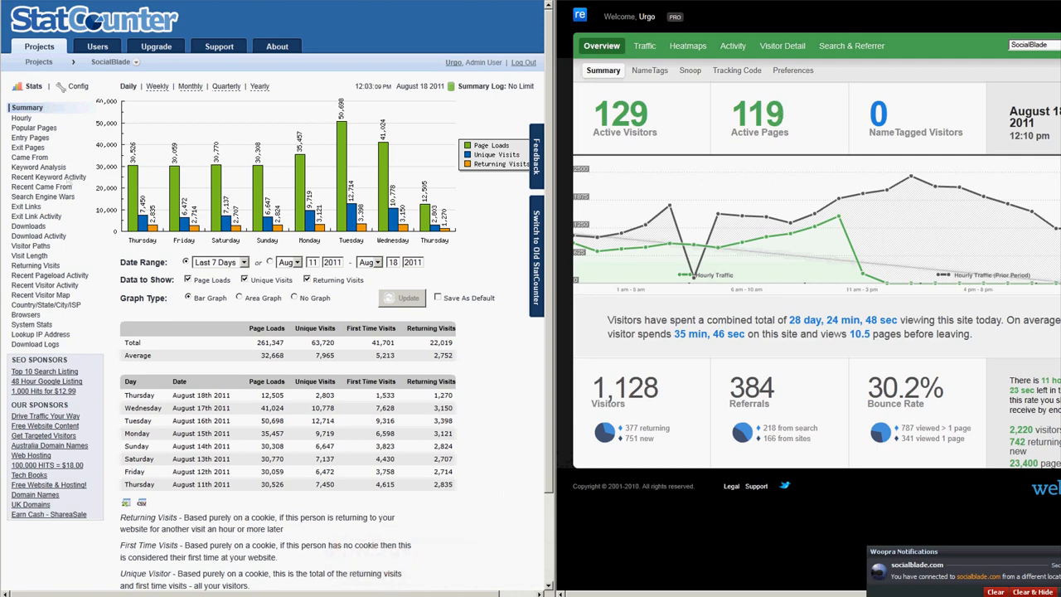
left_click_drag(8, 103, 77, 338)
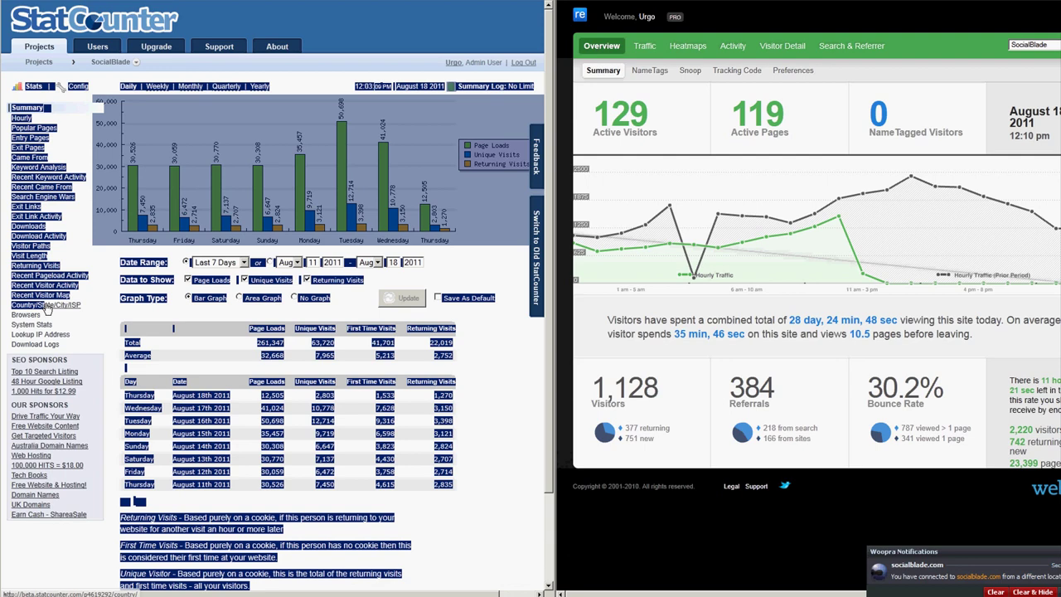
left_click(89, 347)
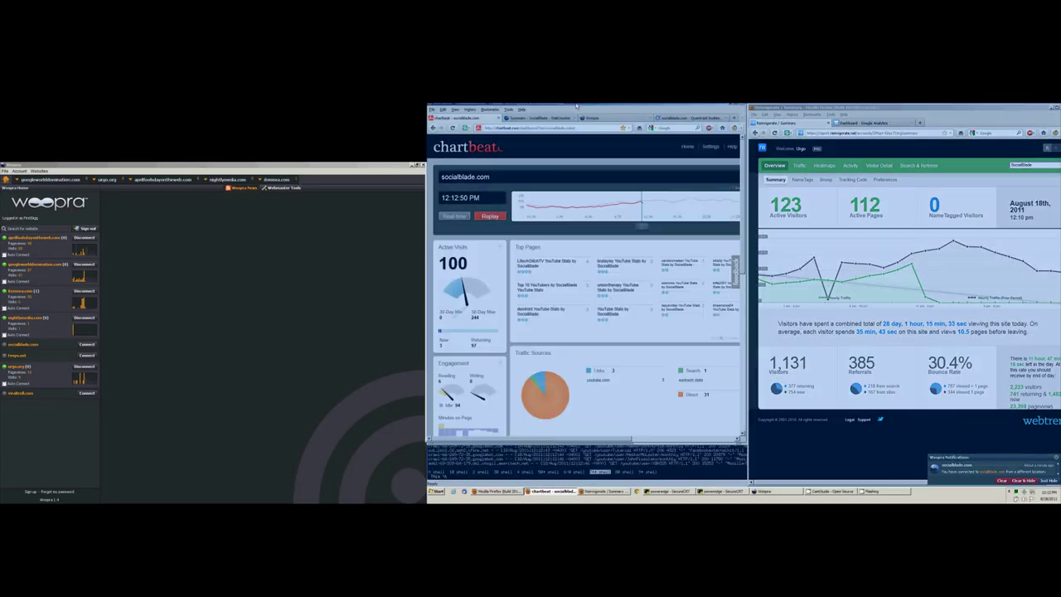
Maximize and restore the Chartbeat window, then stretch it taller to reveal the Locations panel.
double_click(591, 122)
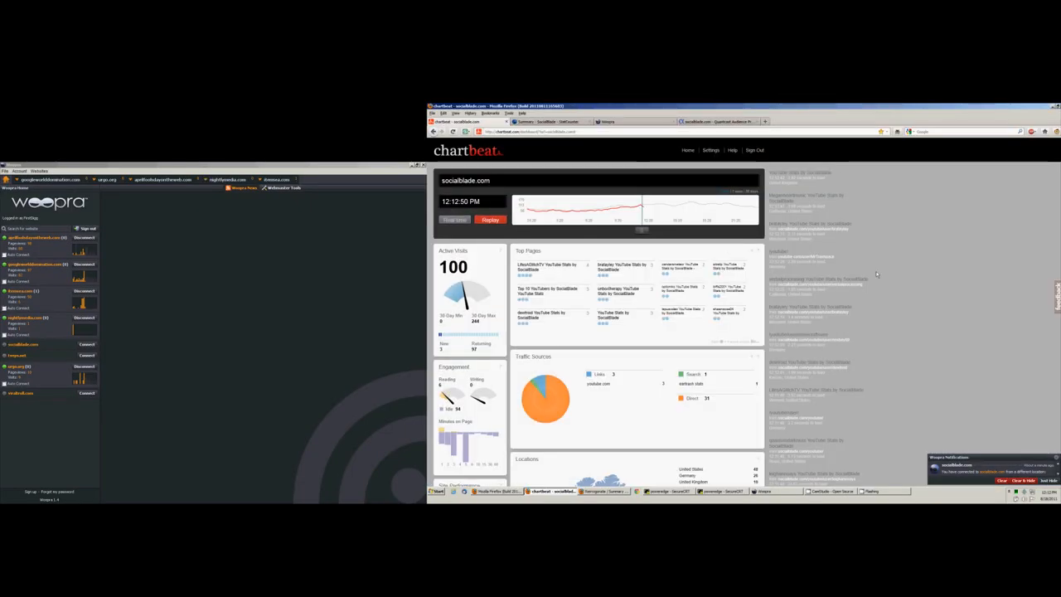
double_click(824, 106)
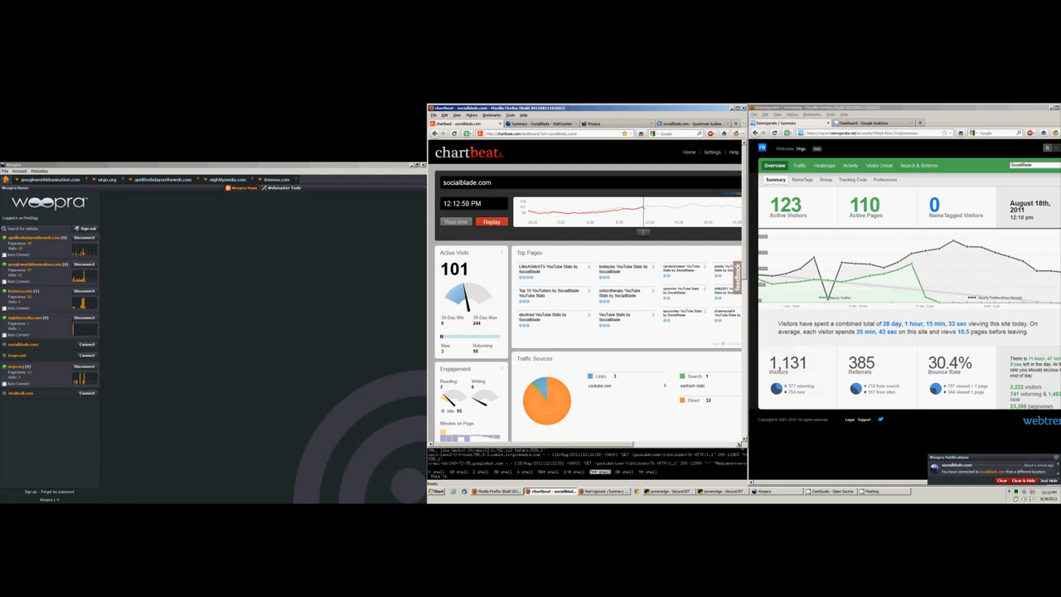
left_click_drag(741, 445, 746, 481)
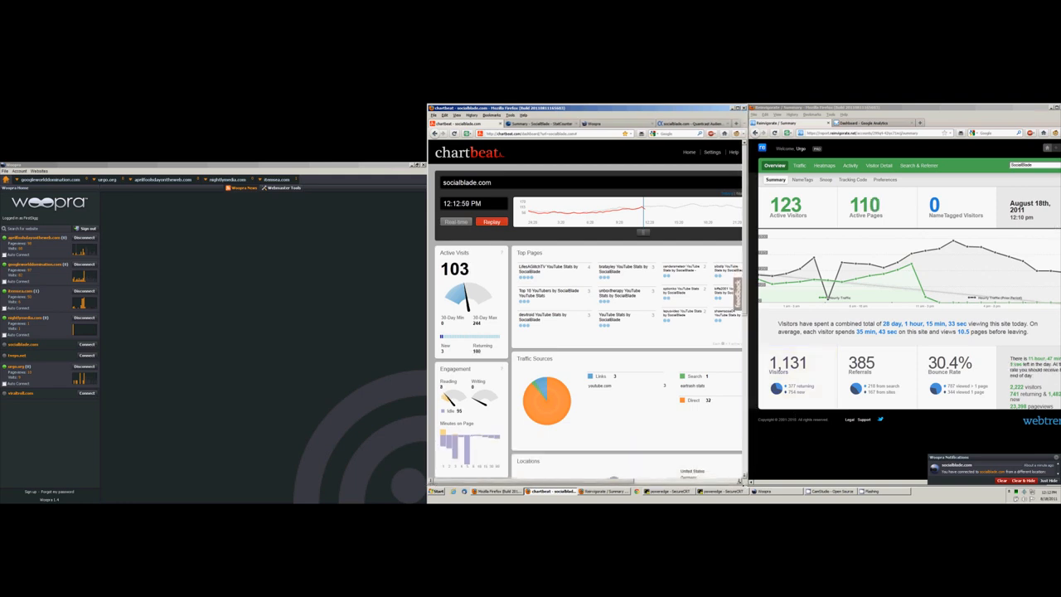